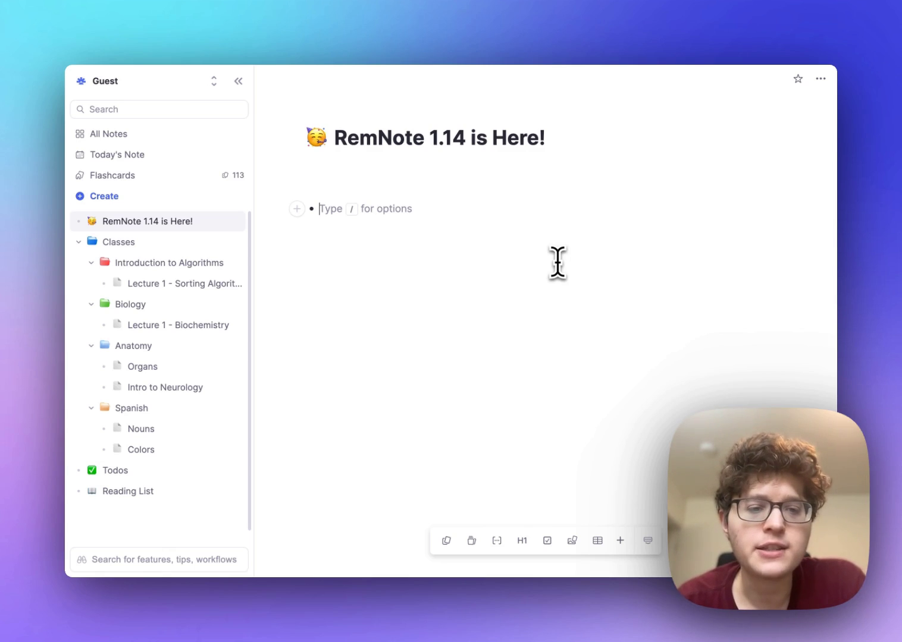
Create flashcards for Molecule and DNA, accepting the AI-suggested definition for each
type("Molecule")
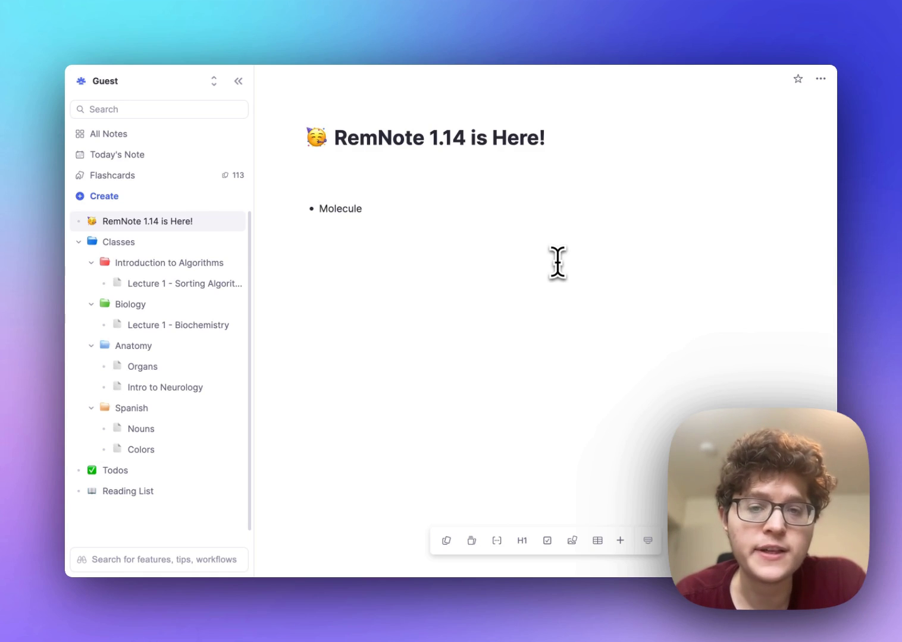
type("::")
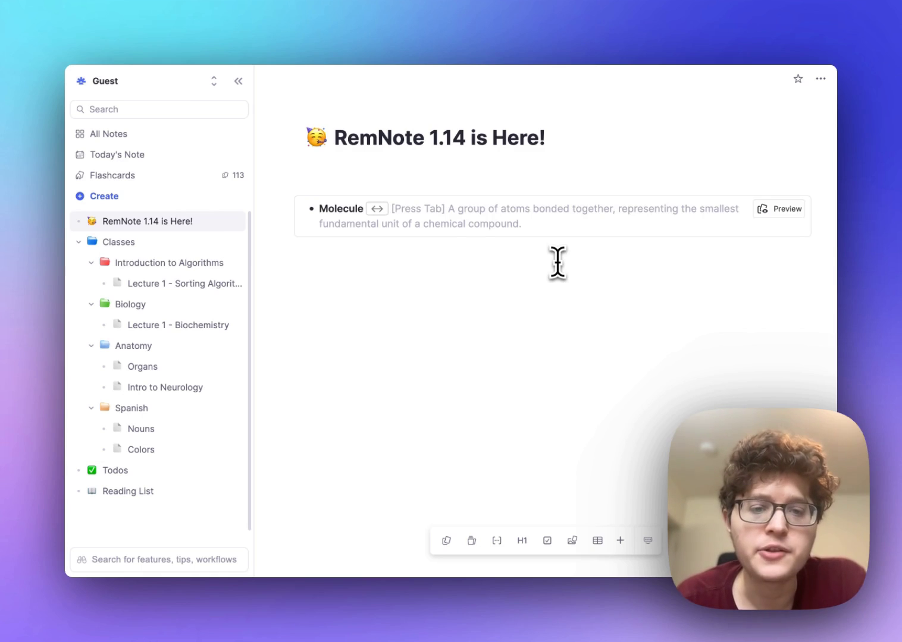
key("Tab")
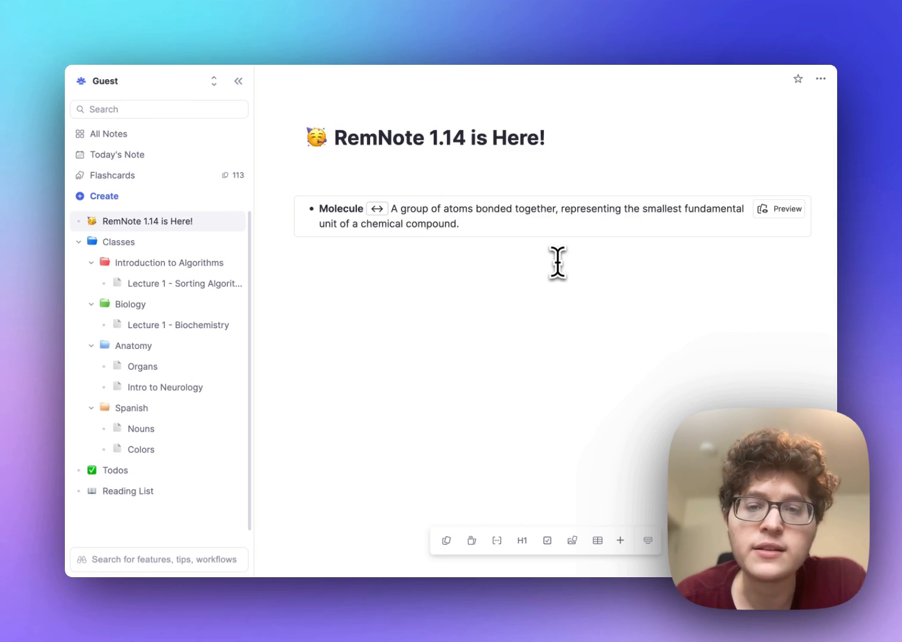
key("Return")
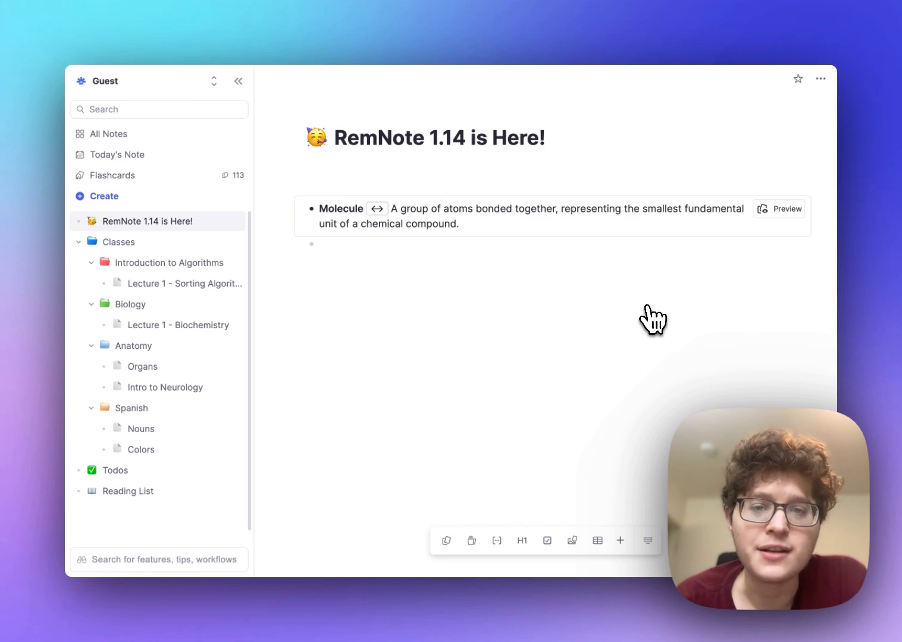
key("Return")
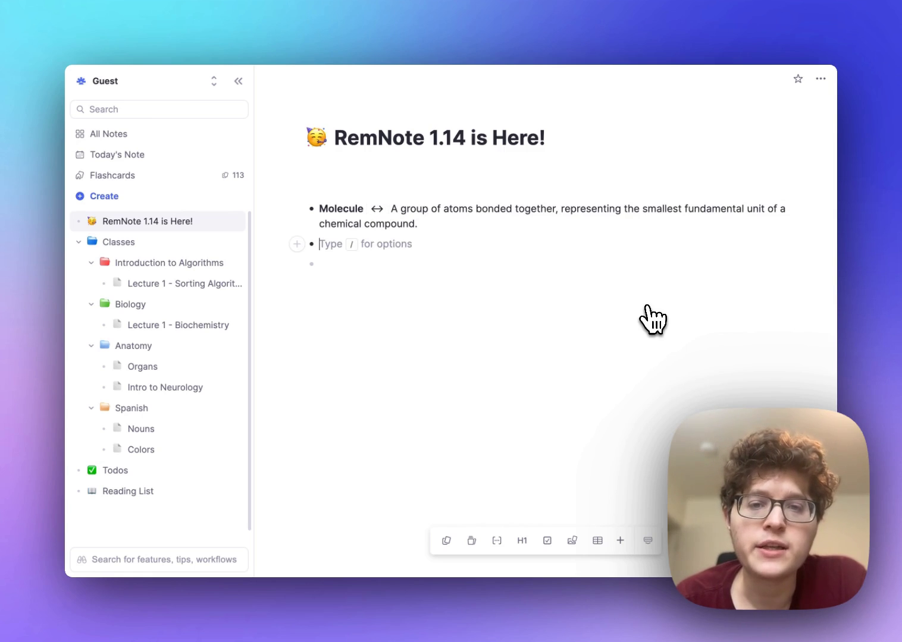
type("DNA<>")
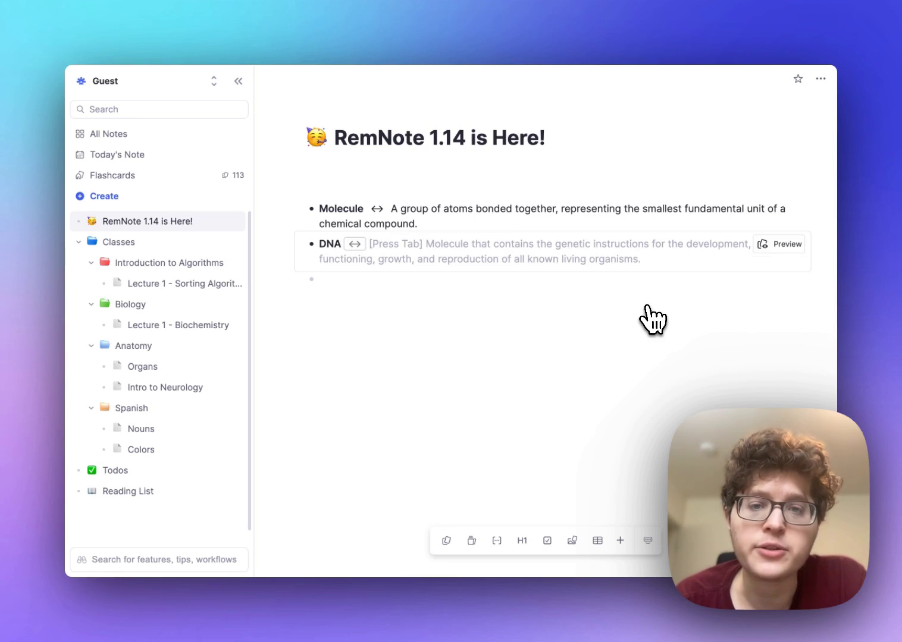
key("Tab")
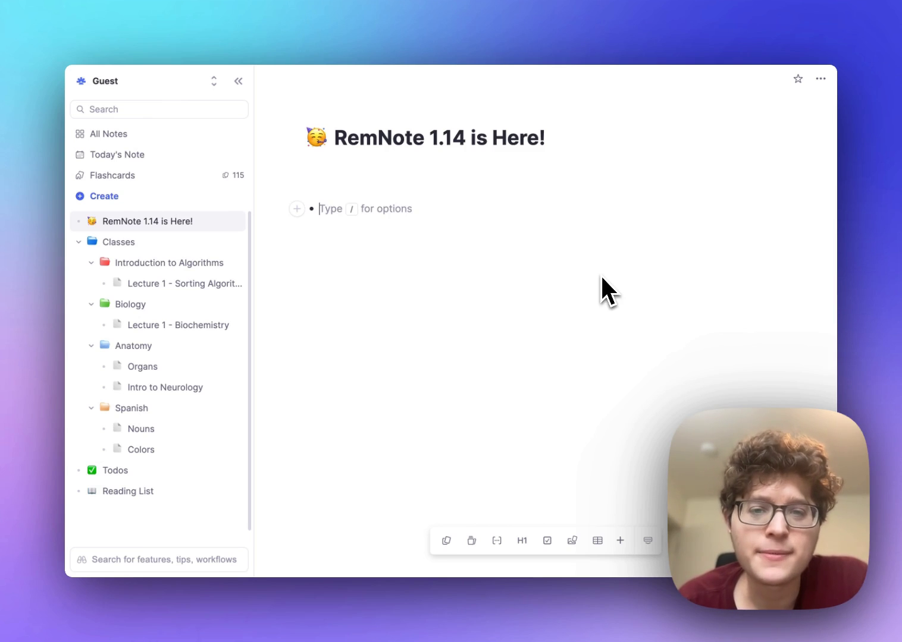
Turn 'What is a cell?' into a multiple-choice flashcard with four '.' placeholder answers, then start a new line
type("What i")
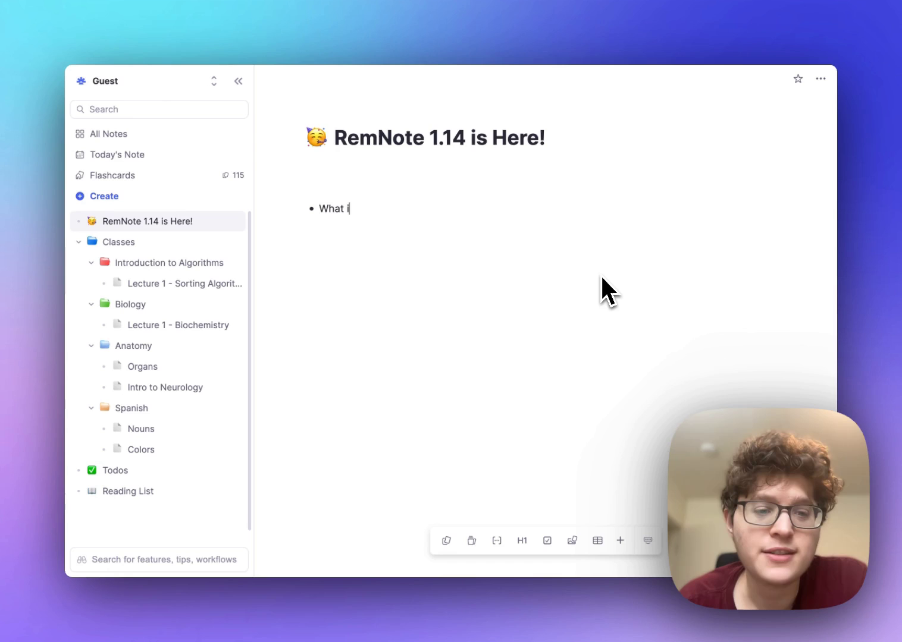
type("s a cell? /multiple")
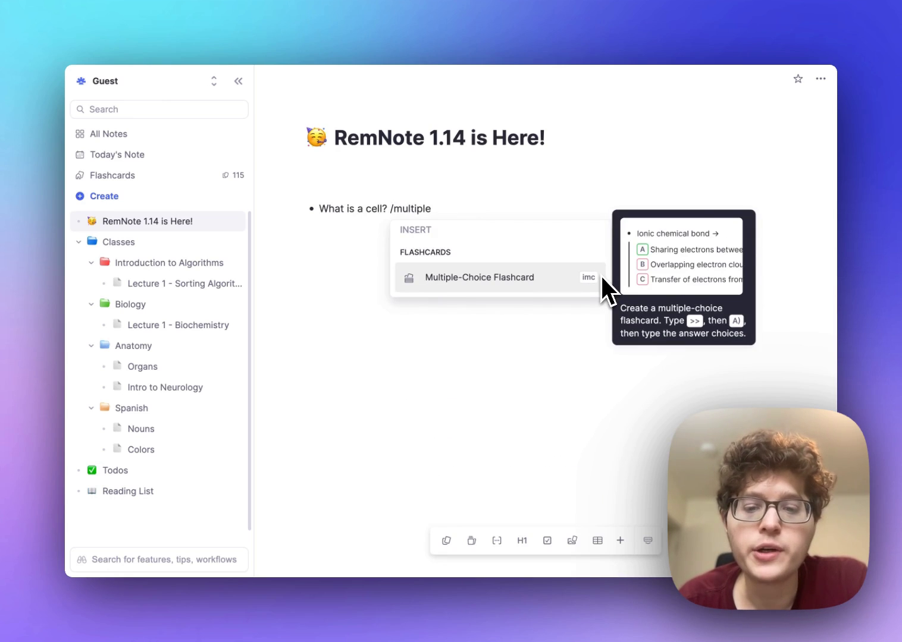
key("Return")
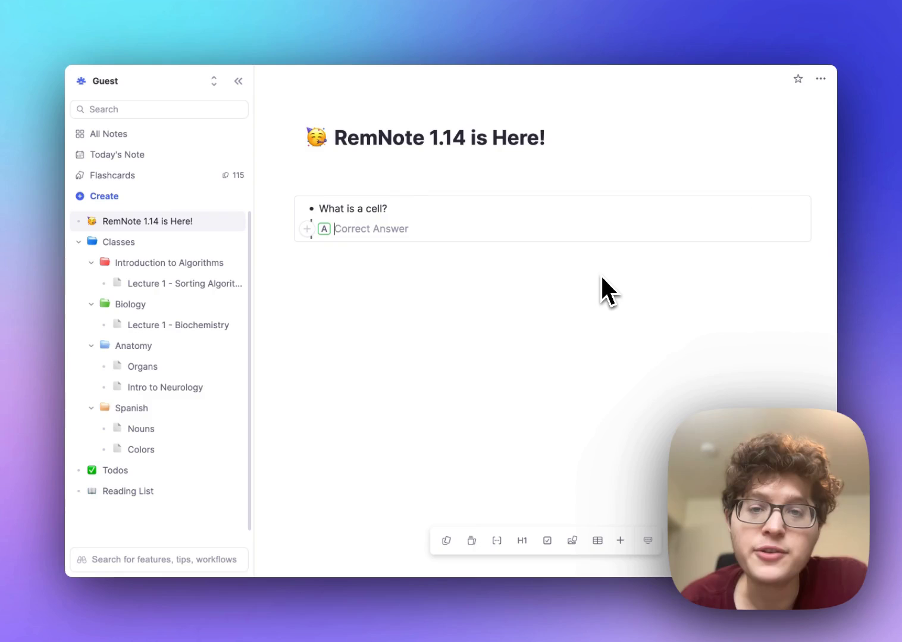
type(".")
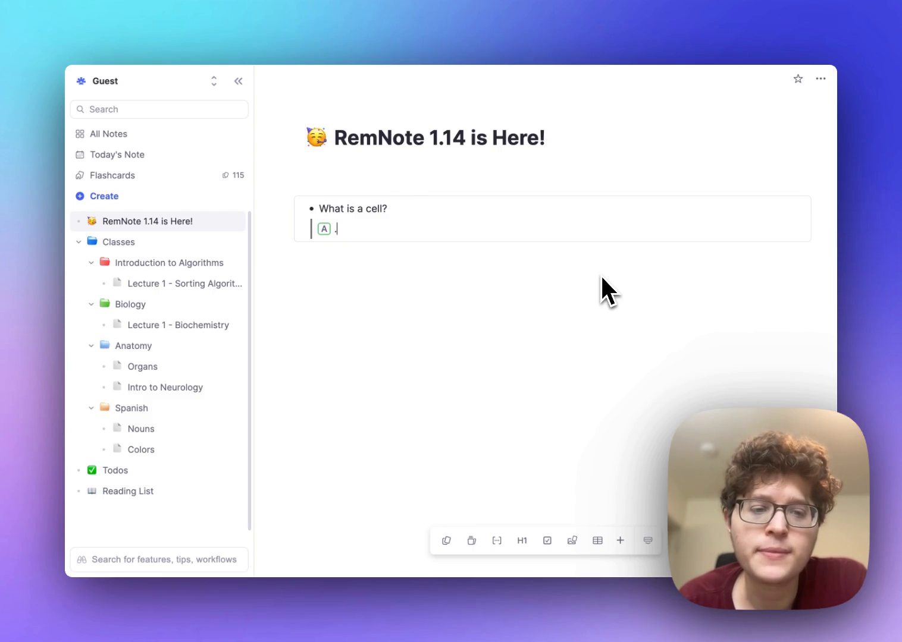
key("Return")
type(".")
key("Return")
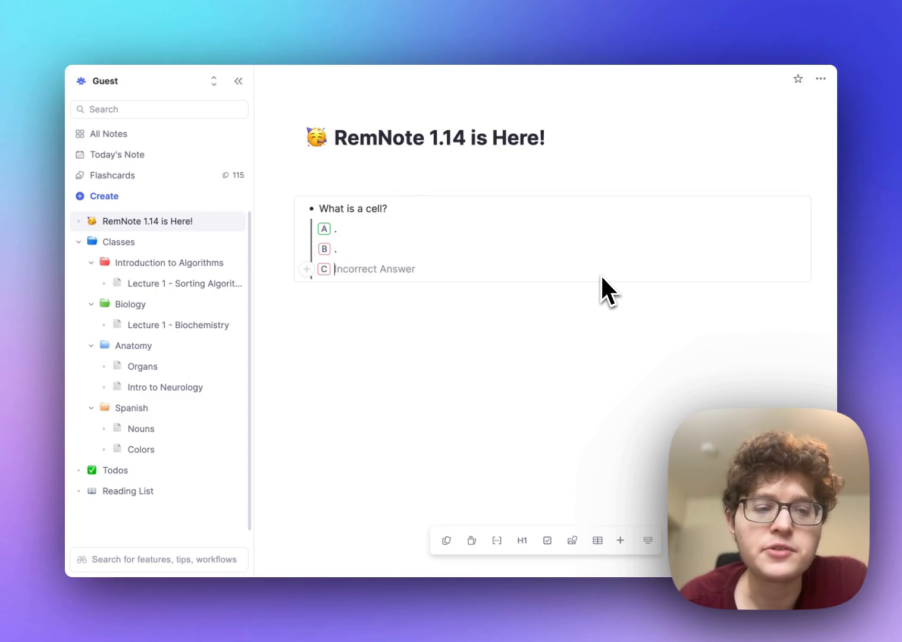
type(".")
key("Return")
type(".")
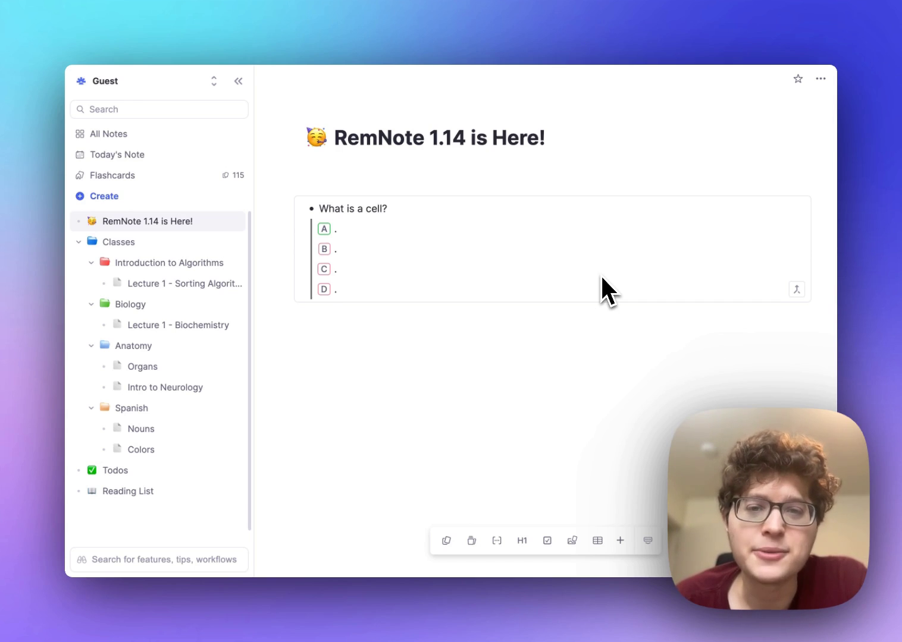
key("Return")
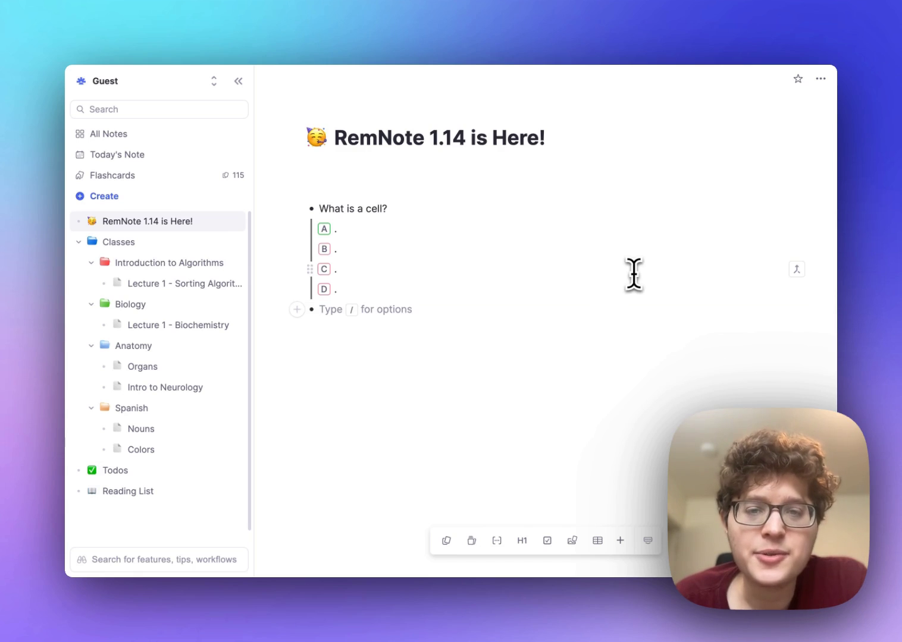
Replace the question with a one-way 'DNA >>' card, AI-generate its definition, and preview it
left_click_drag(634, 270, 597, 182)
key("BackSpace")
type("DNA >>")
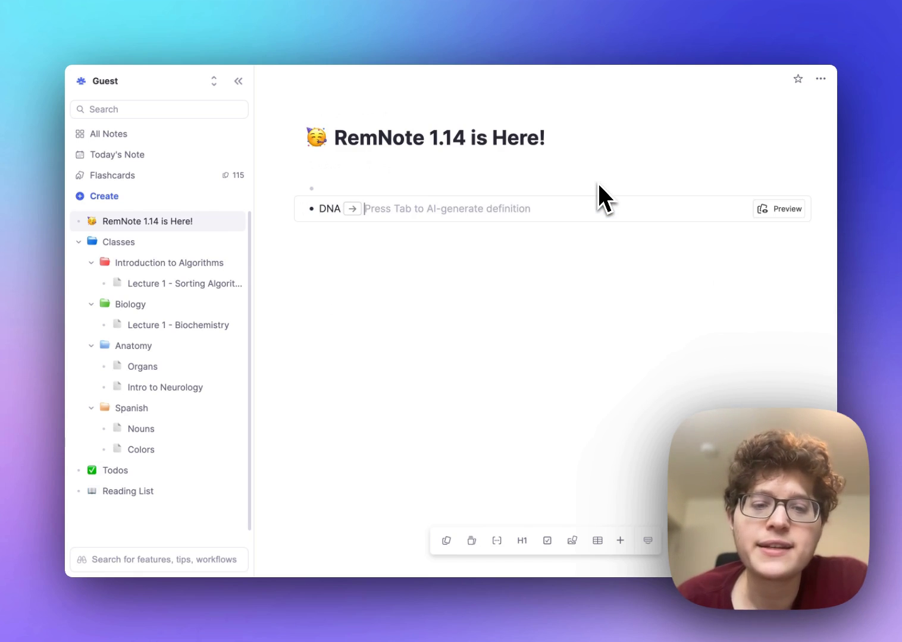
key("Tab")
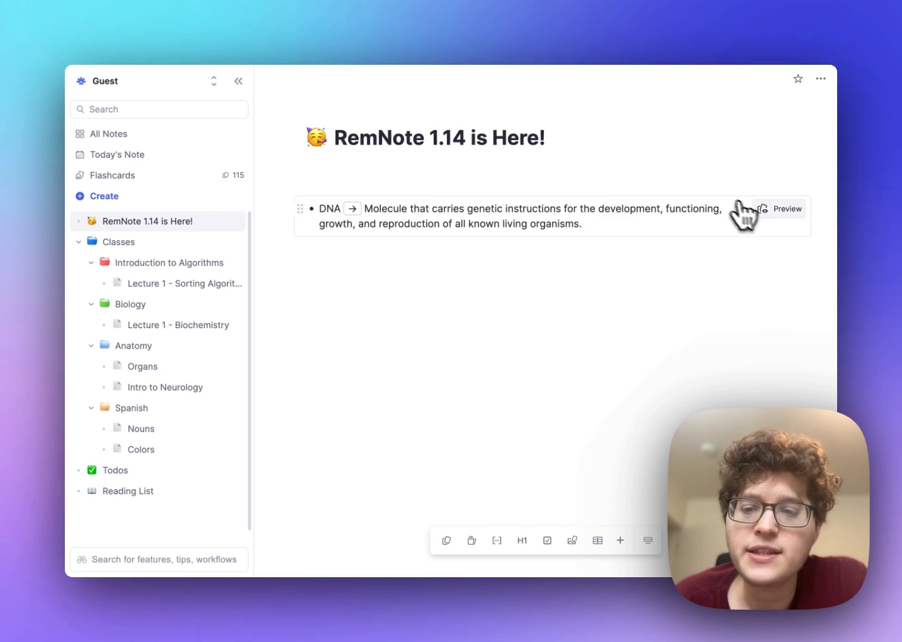
left_click(766, 213)
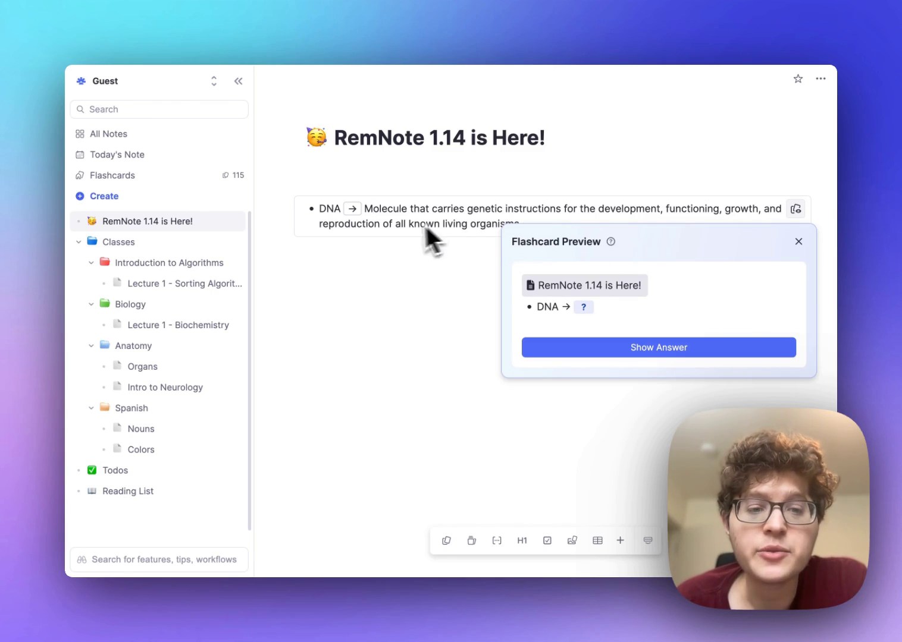
Inspect the DNA card's Flashcard Type and Flashcard Direction options unchanged, then start an empty line below
left_click(354, 212)
mouse_move(457, 235)
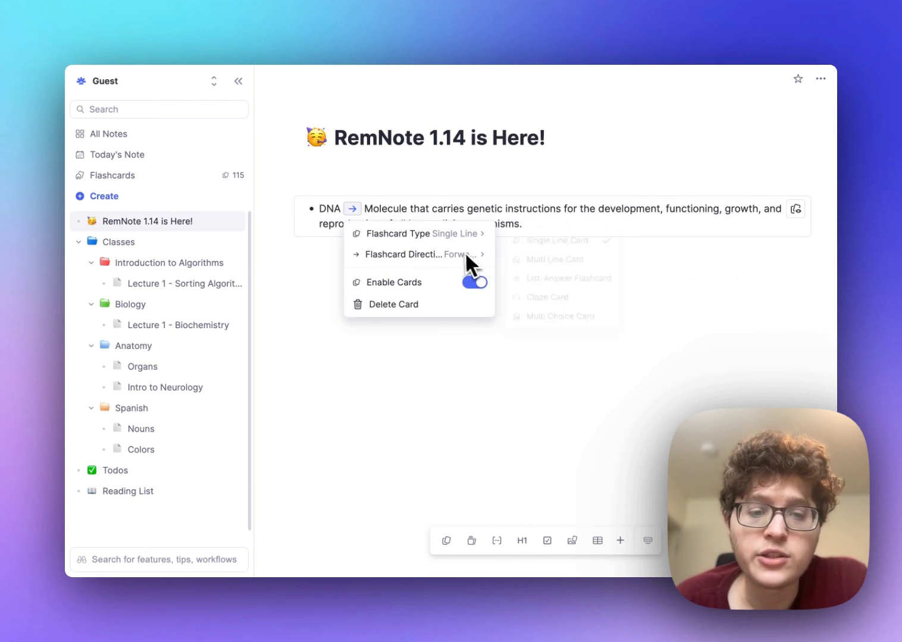
mouse_move(462, 255)
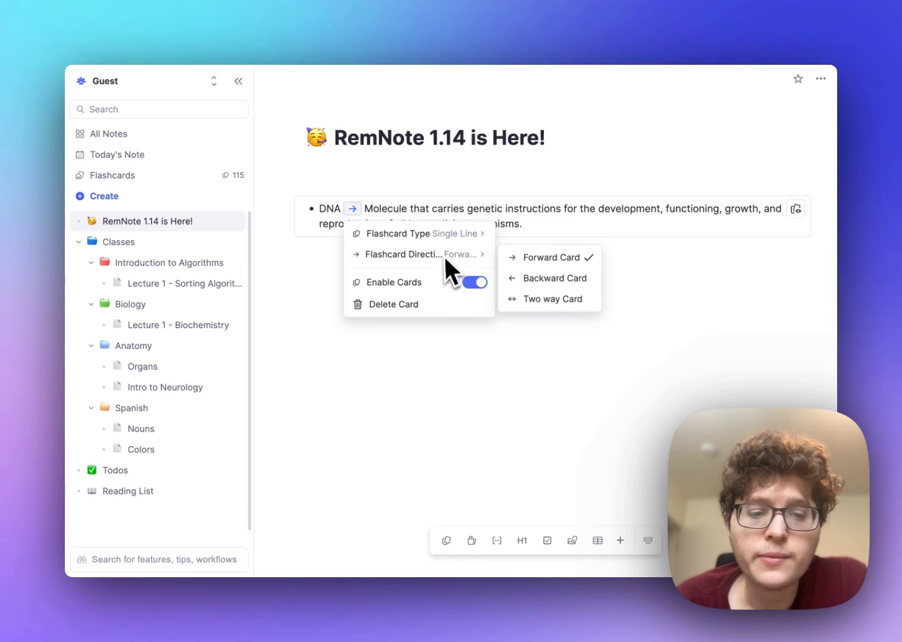
key("Escape")
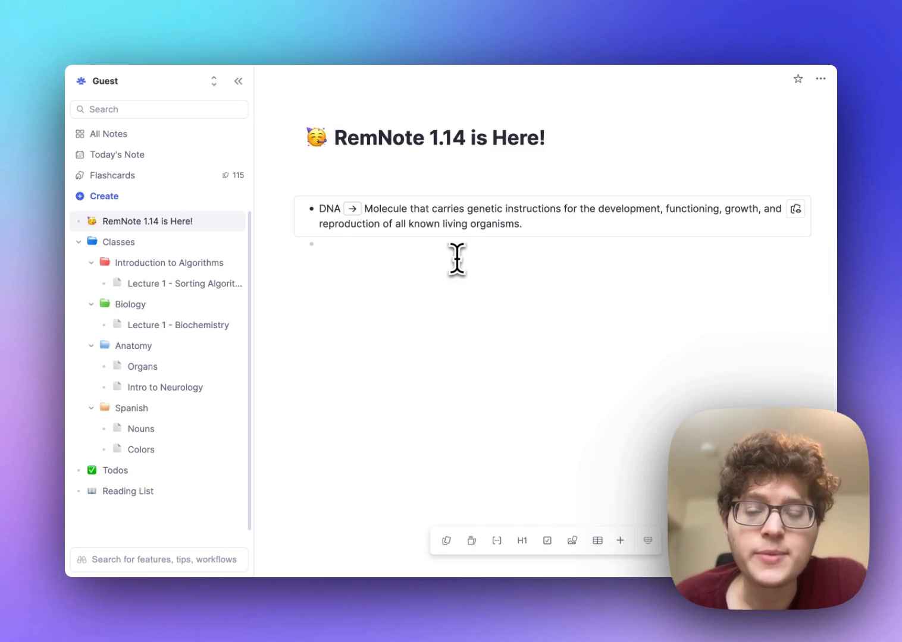
left_click(457, 257)
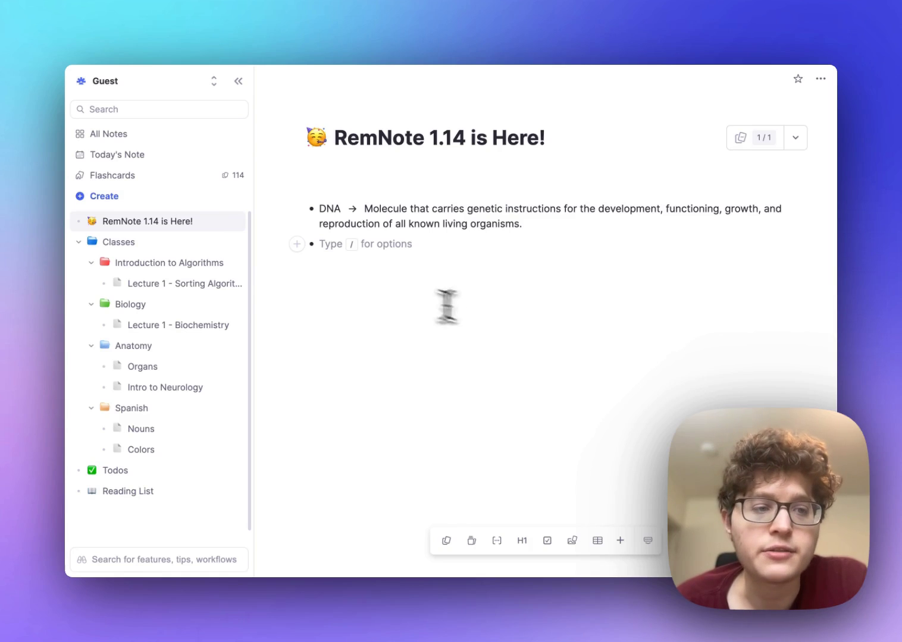
Create a new document, try the Bullet Notes style with test lines A and B, then clear them
left_click(106, 196)
left_click(142, 277)
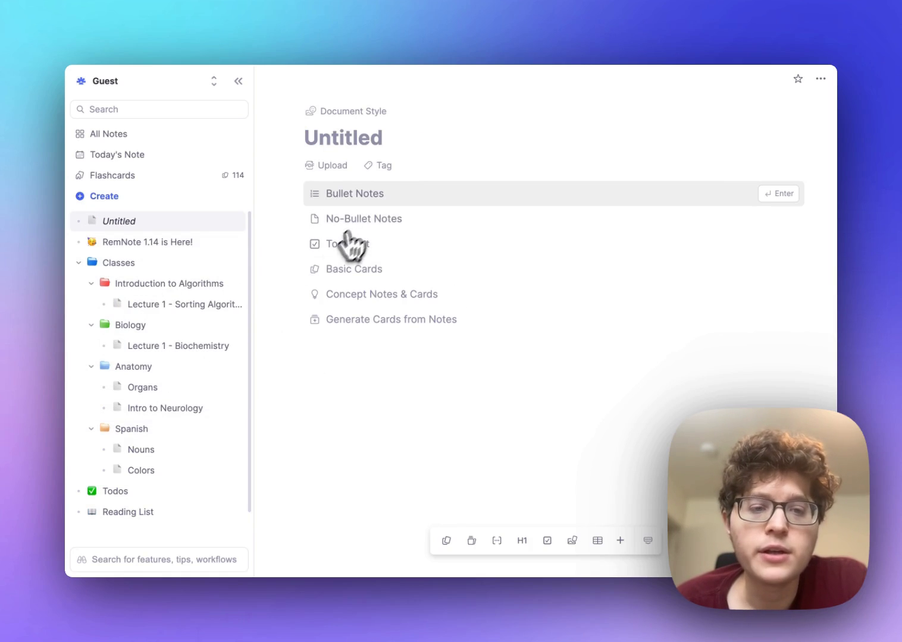
left_click(381, 203)
type("A")
key("Return")
type("B")
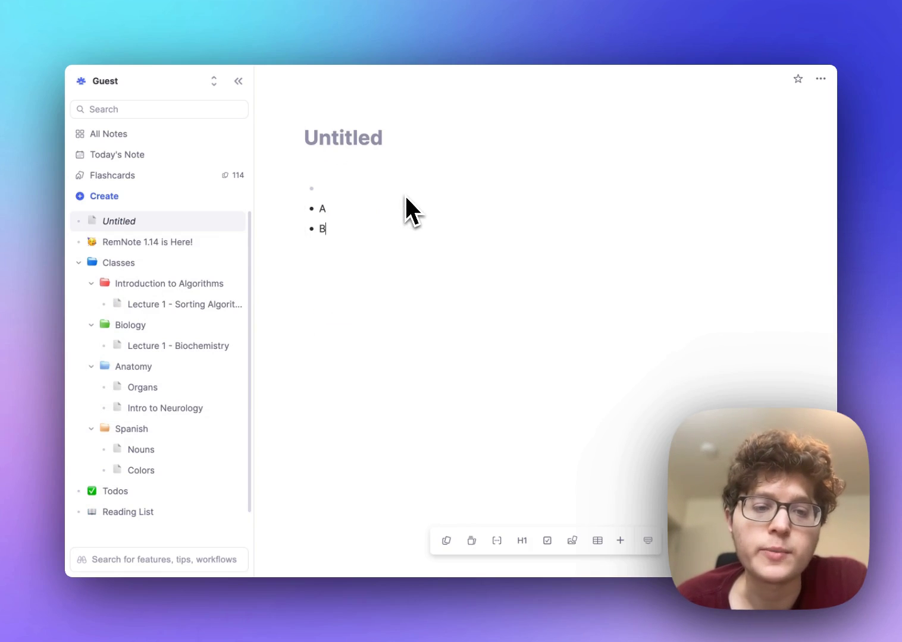
key("super+a")
key("super+a")
key("BackSpace")
Try the No-Bullet Notes style with test lines A to D, then delete them
left_click(378, 223)
type("A")
key("Return")
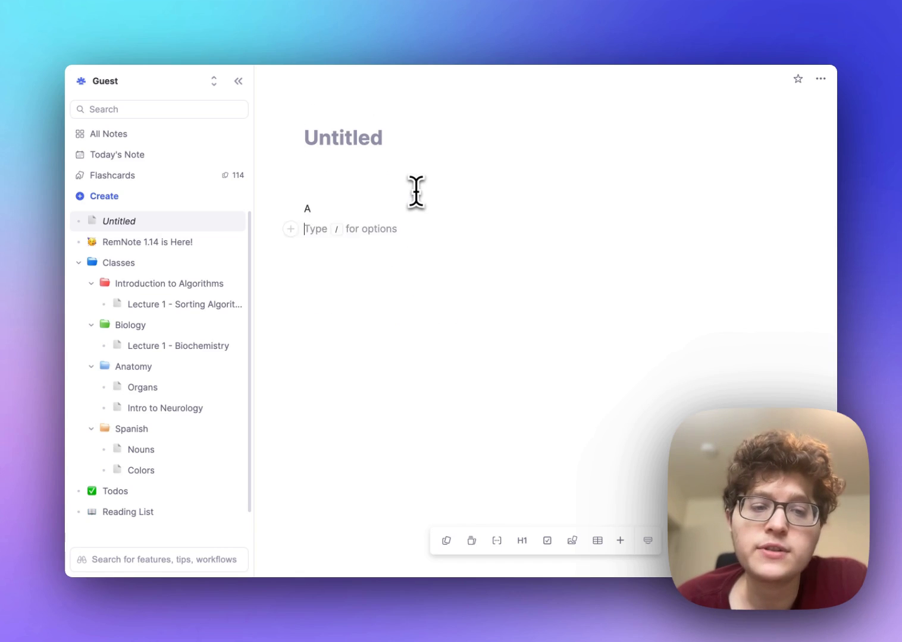
type("B")
key("Return")
type("C")
key("Return")
key("Return")
type("D")
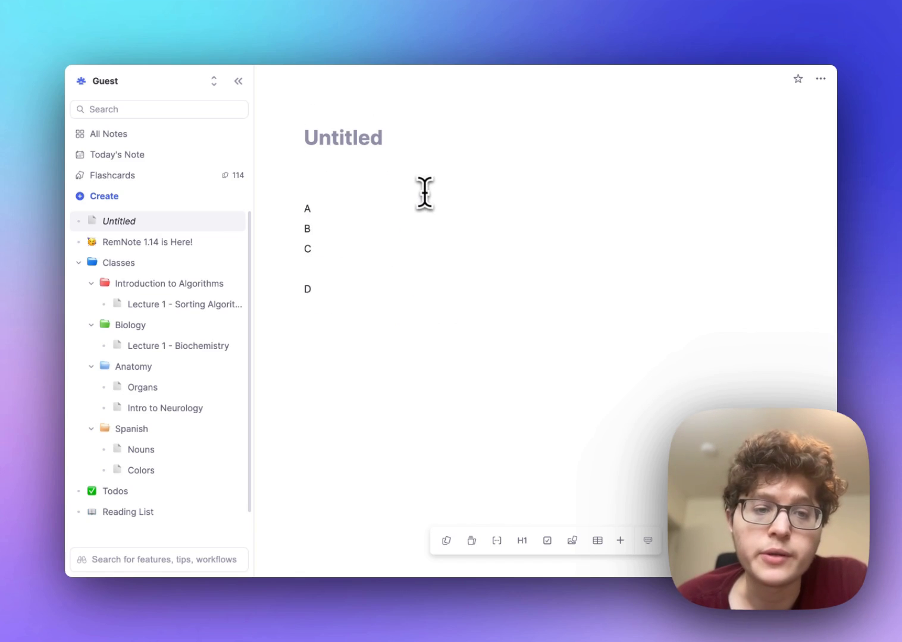
left_click_drag(421, 192, 395, 294)
key("BackSpace")
Try and undo the Todo List style, then apply the Concept Notes & Cards template
left_click(415, 262)
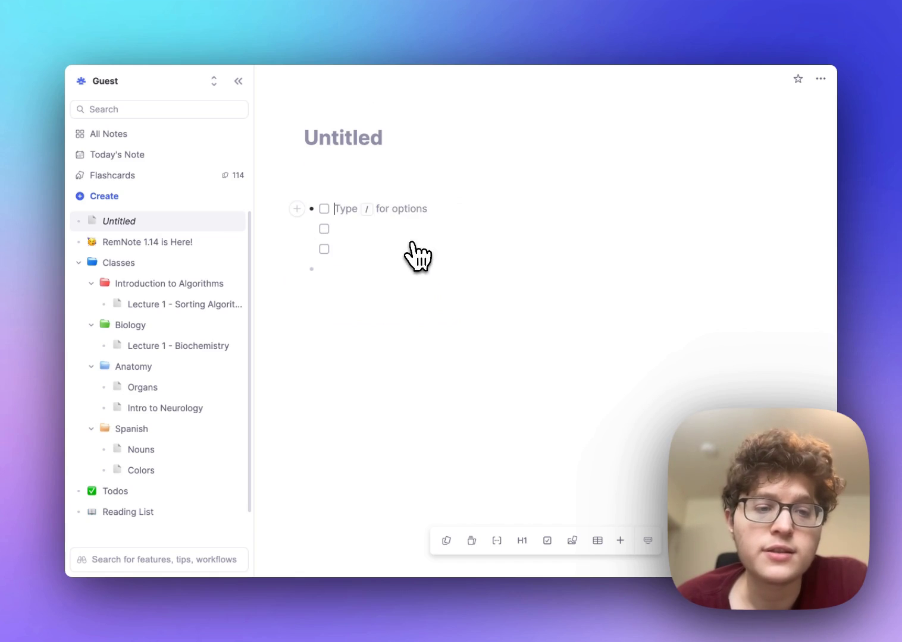
key("super+z")
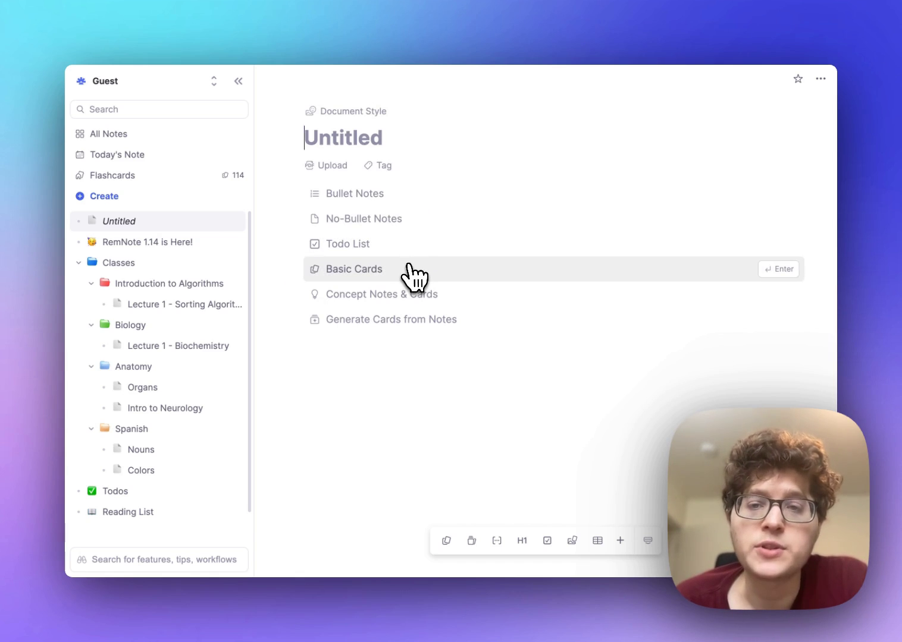
left_click(393, 295)
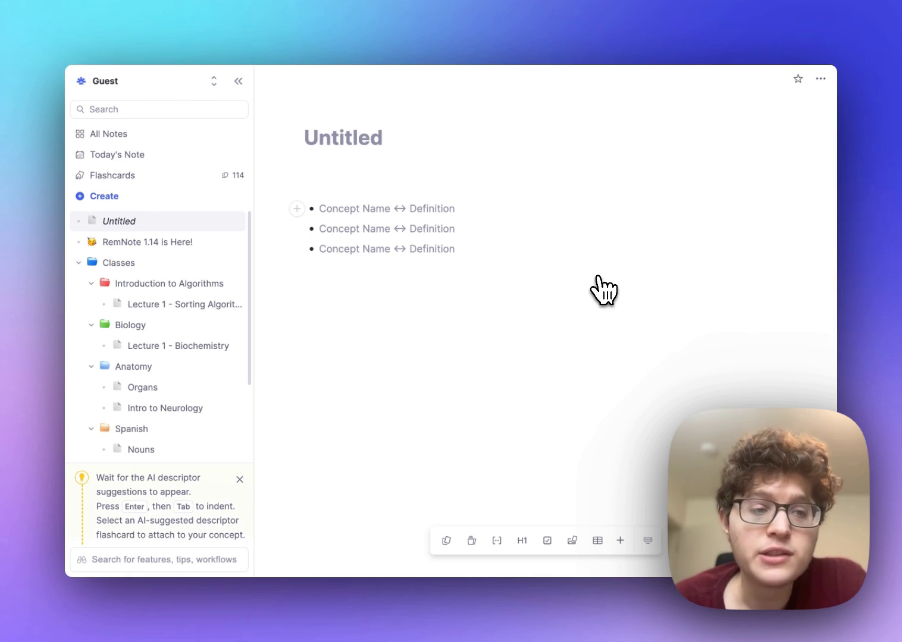
Create a new folder, then open Classes > Introduction to Algorithms and view its extra folder options
left_click(134, 196)
left_click(220, 235)
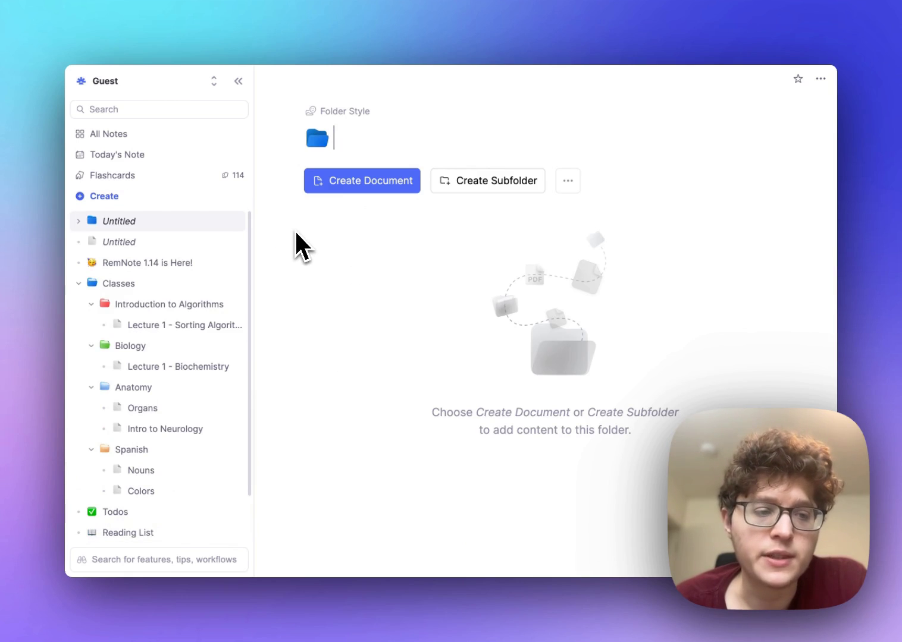
left_click(139, 288)
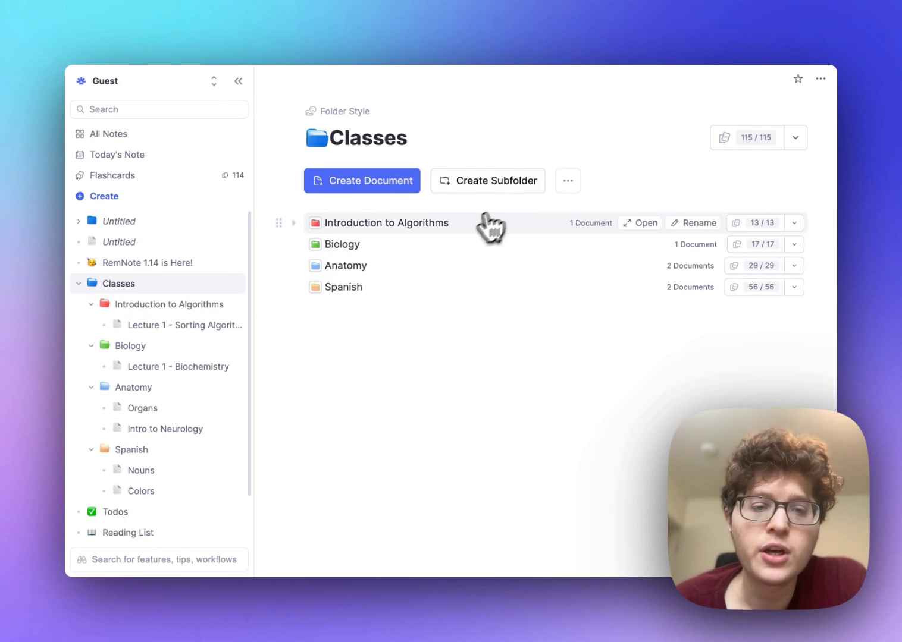
left_click(457, 227)
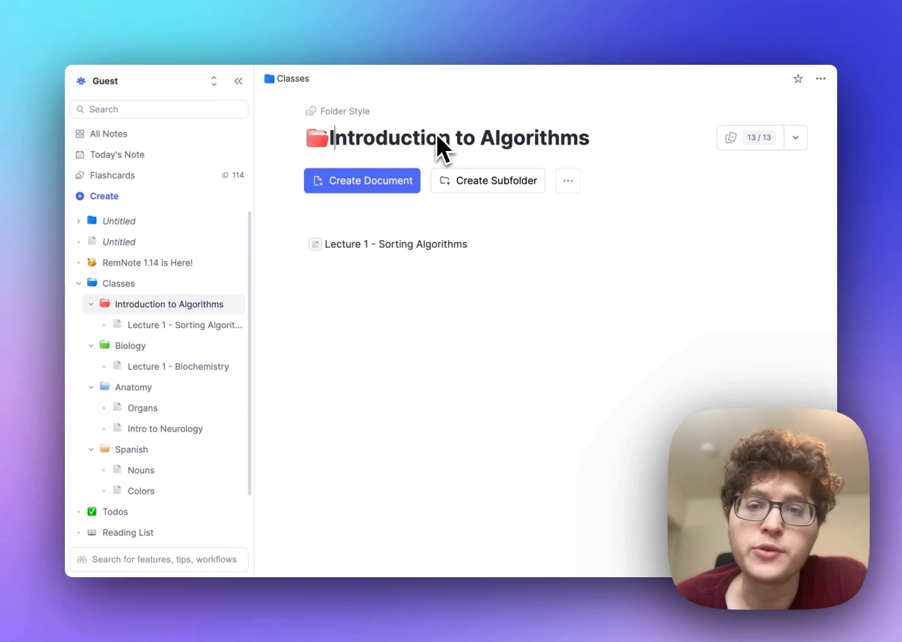
left_click(568, 181)
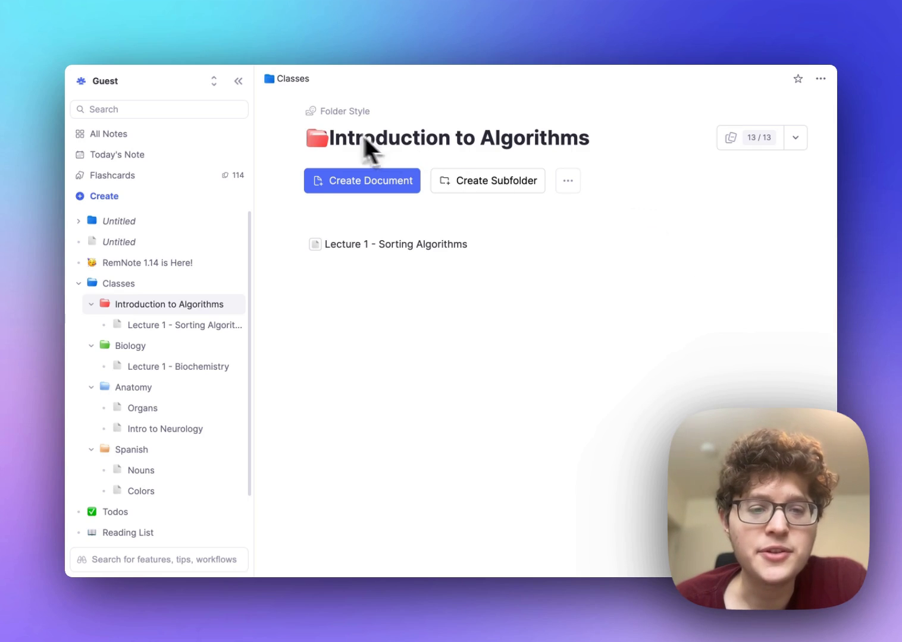
left_click(324, 136)
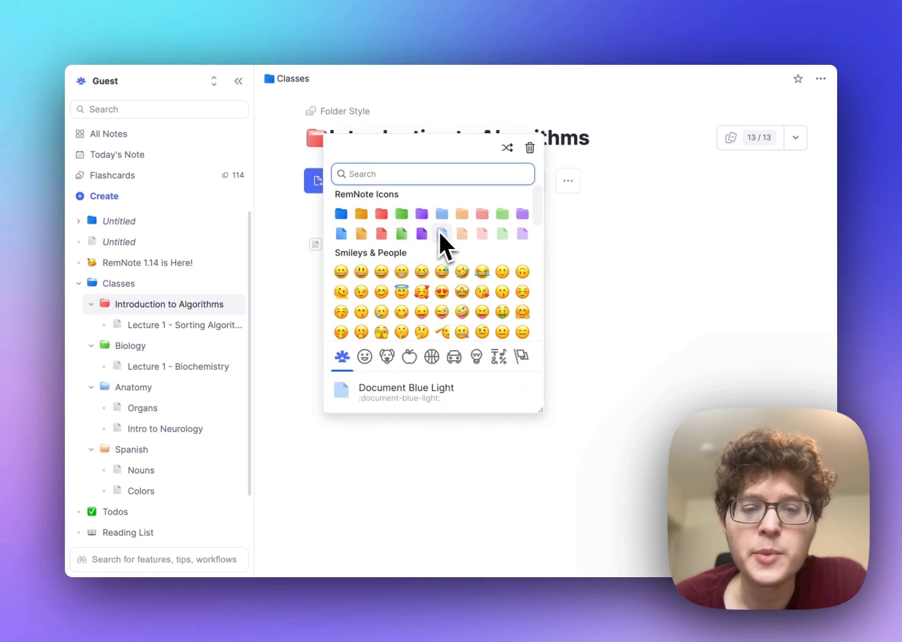
left_click(105, 305)
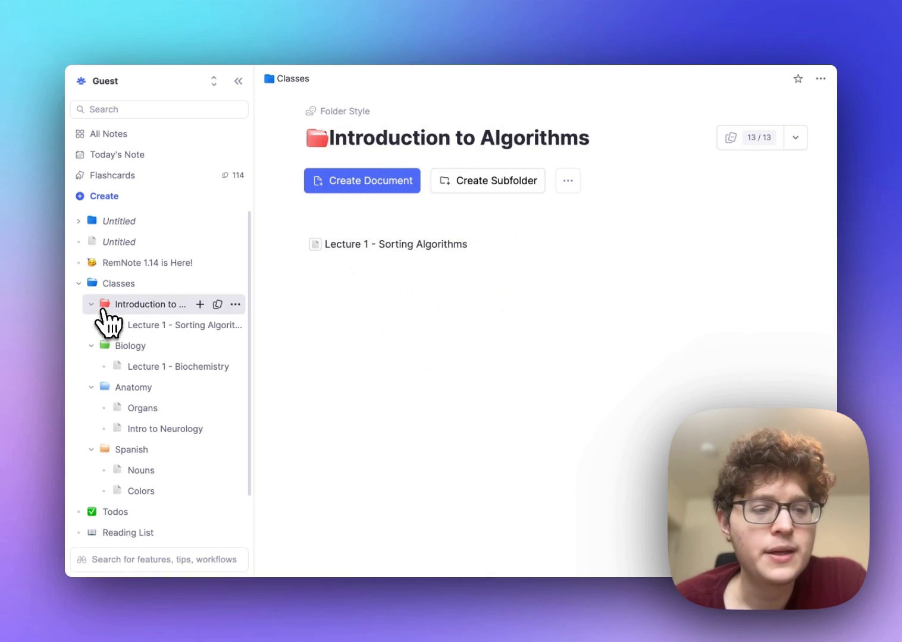
left_click(105, 305)
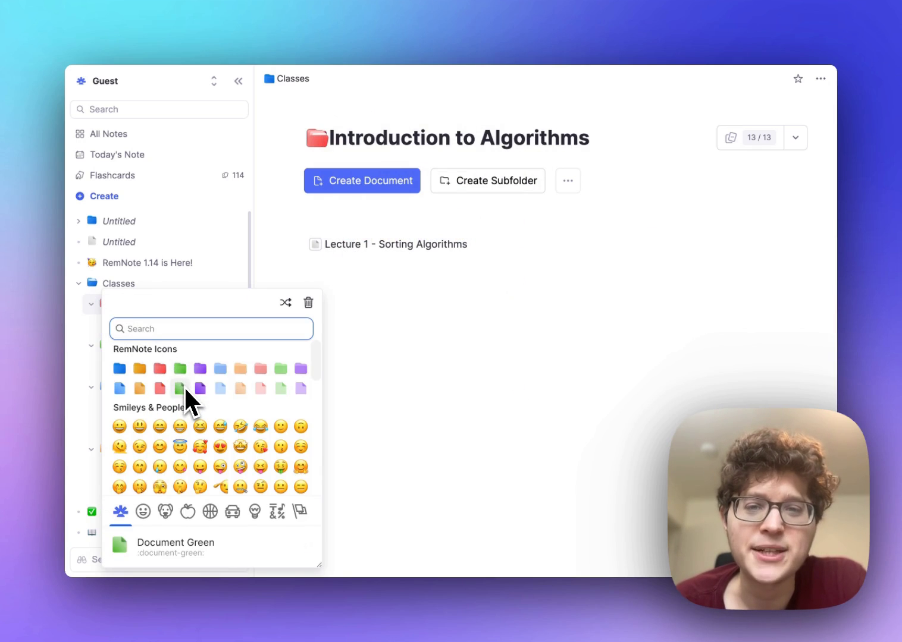
left_click(106, 302)
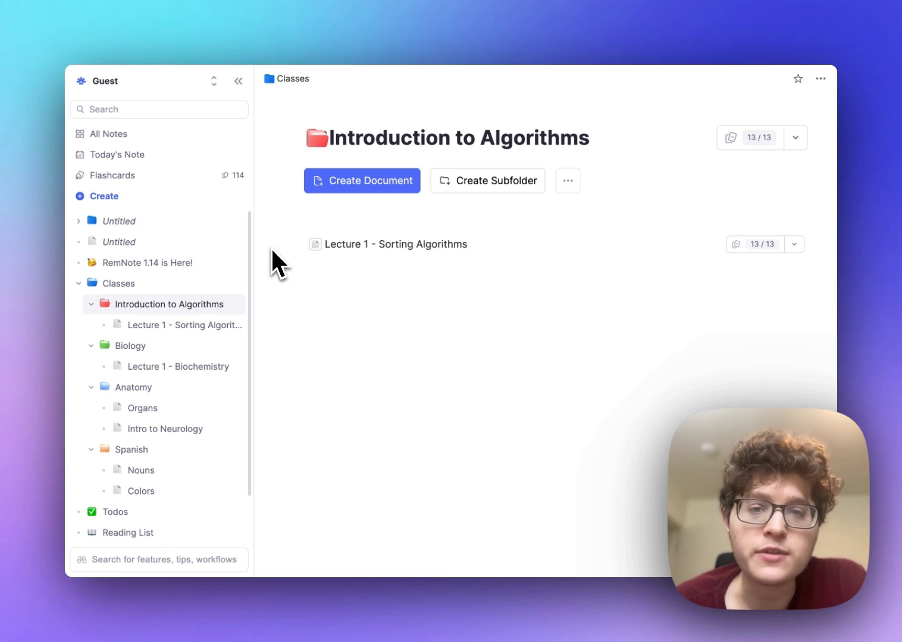
Search the feature tips for 'image occlusion', open the Image Occlusion tutorial, and start it
left_click(151, 560)
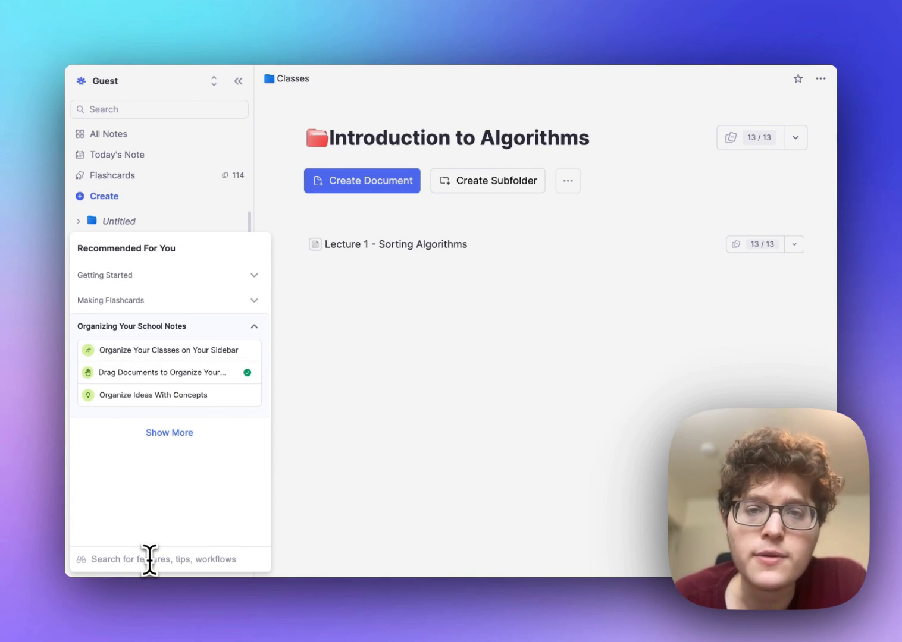
type("image")
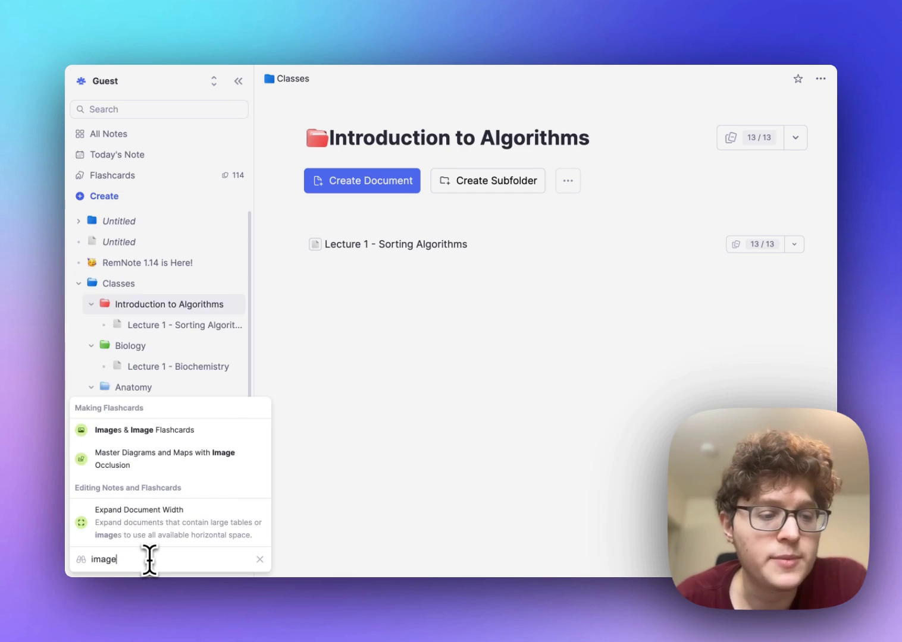
type(" occlusion")
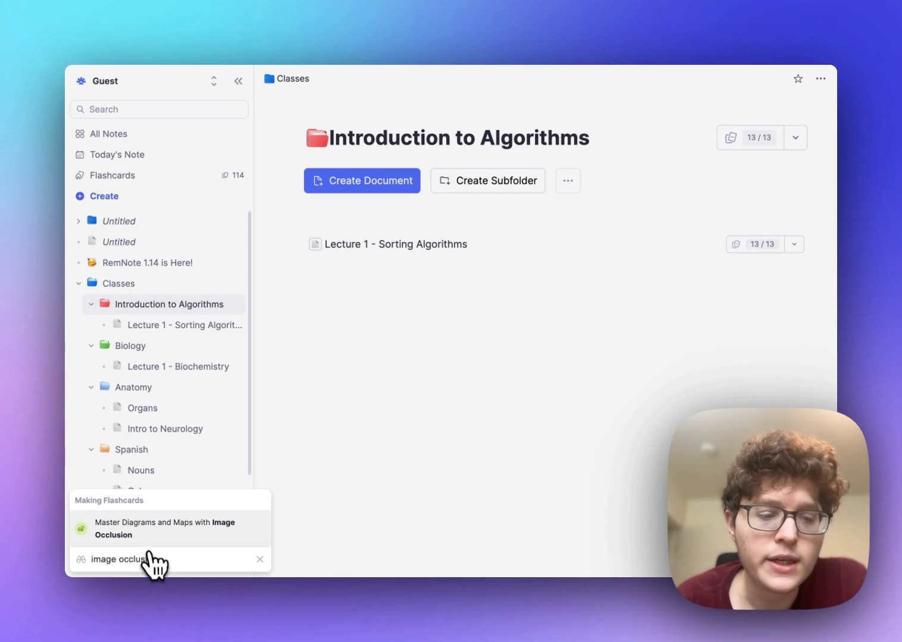
left_click(143, 538)
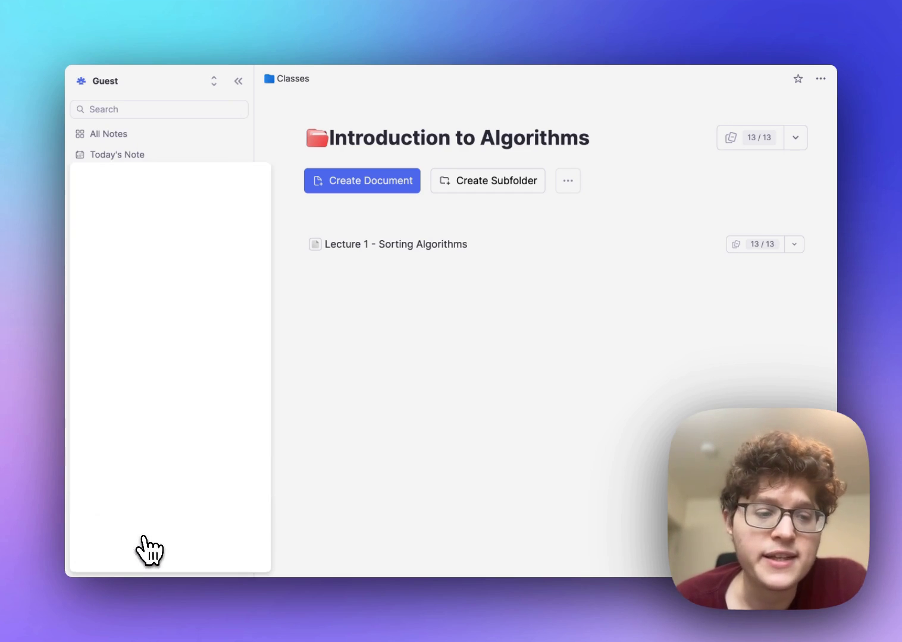
scroll(182, 389, "down", 5)
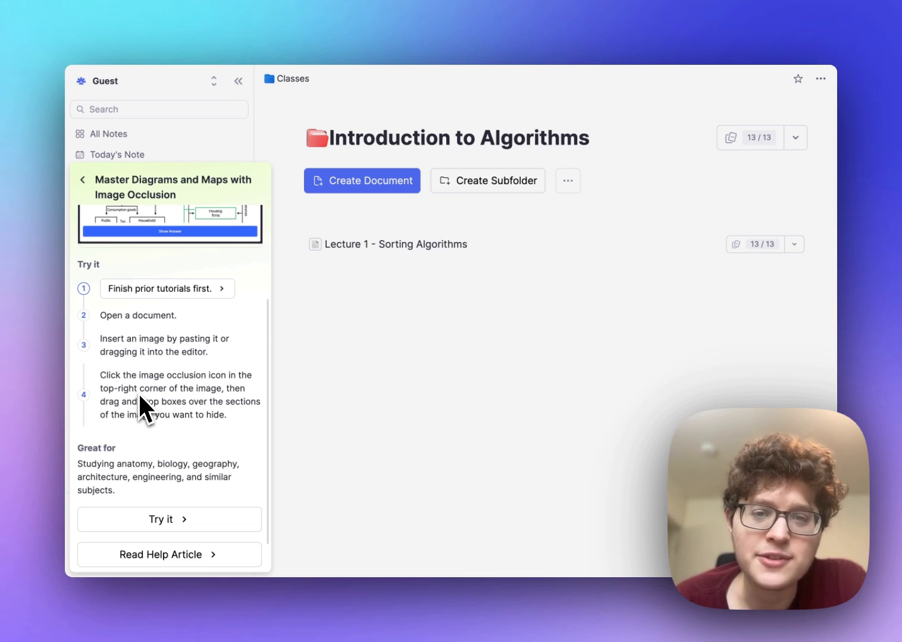
left_click_drag(164, 413, 528, 443)
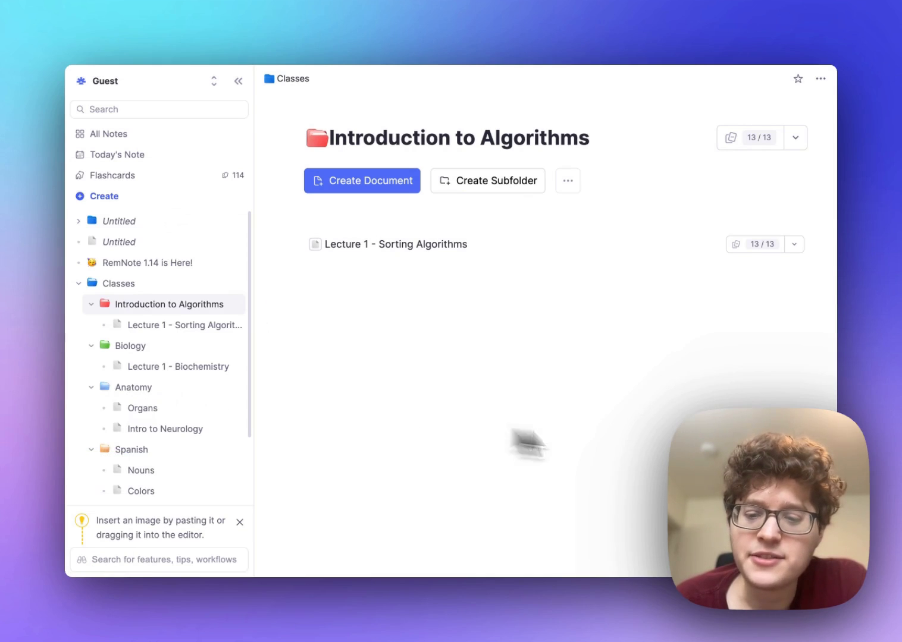
left_click(818, 559)
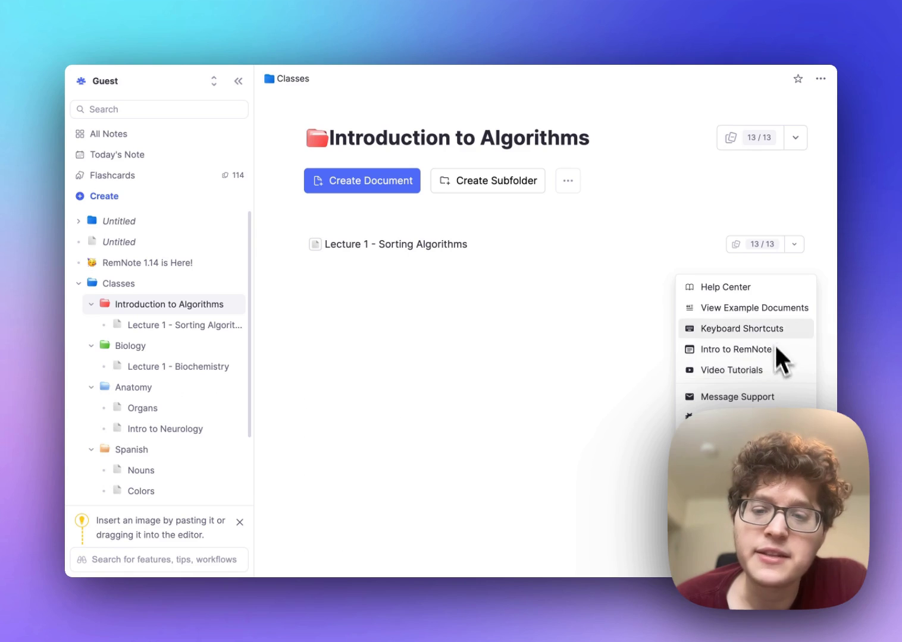
left_click(766, 311)
scroll(768, 267, "down", 5)
scroll(767, 235, "down", 8)
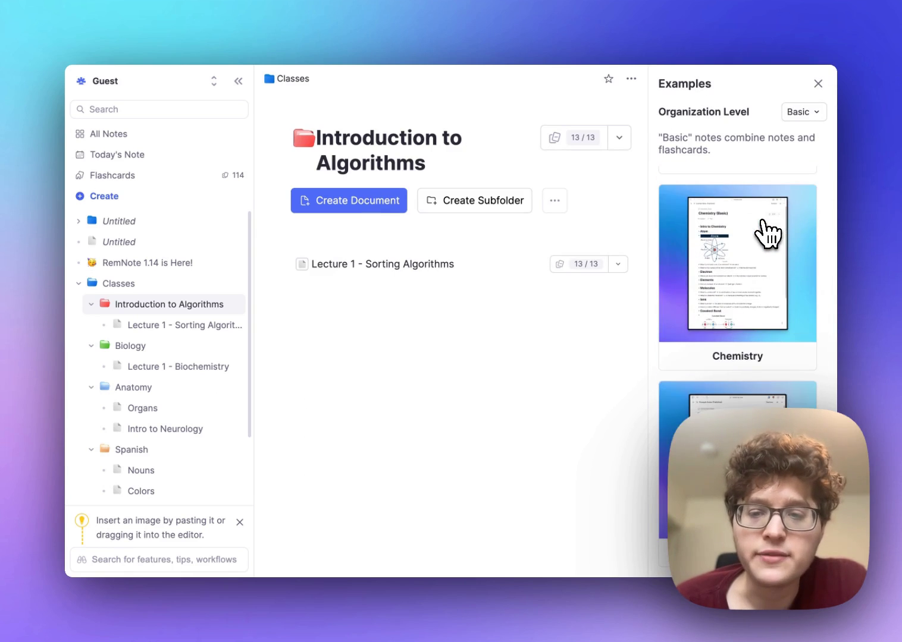
left_click(800, 113)
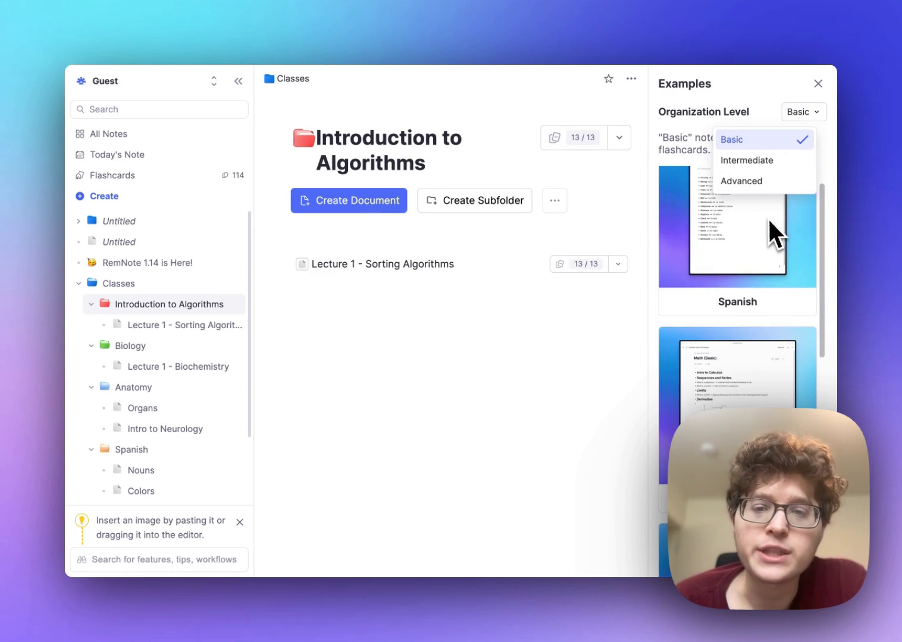
left_click(784, 250)
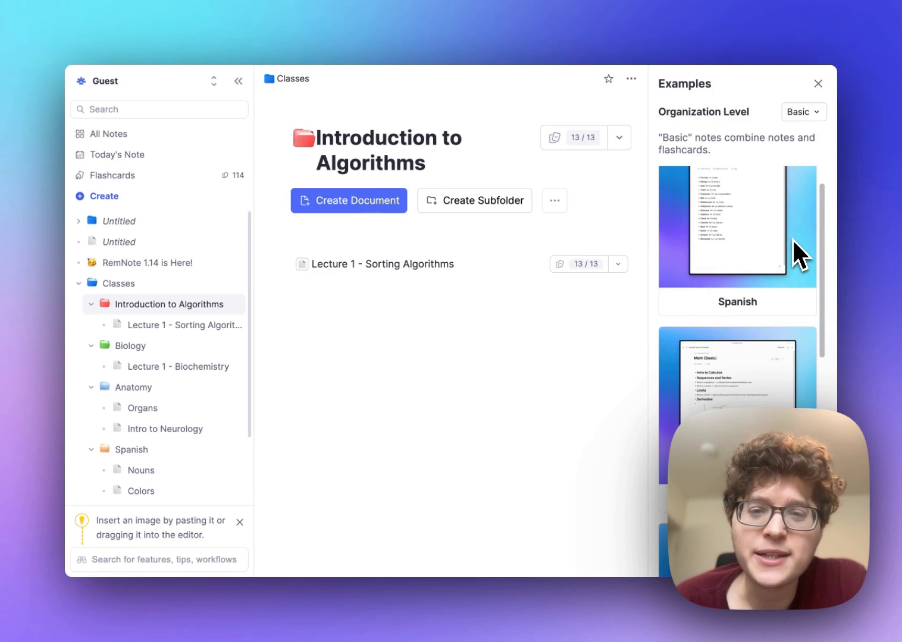
scroll(791, 238, "down", 10)
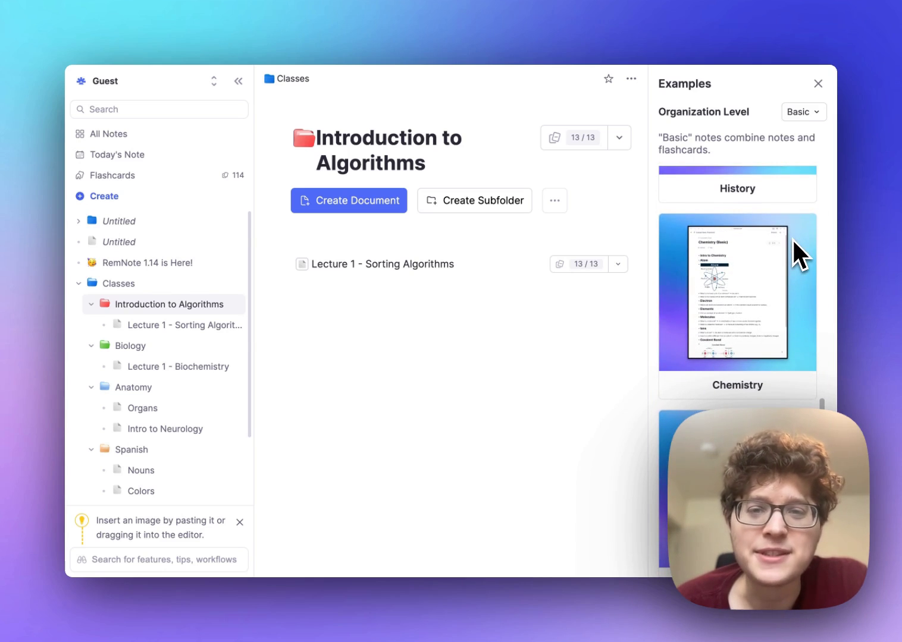
key("Escape")
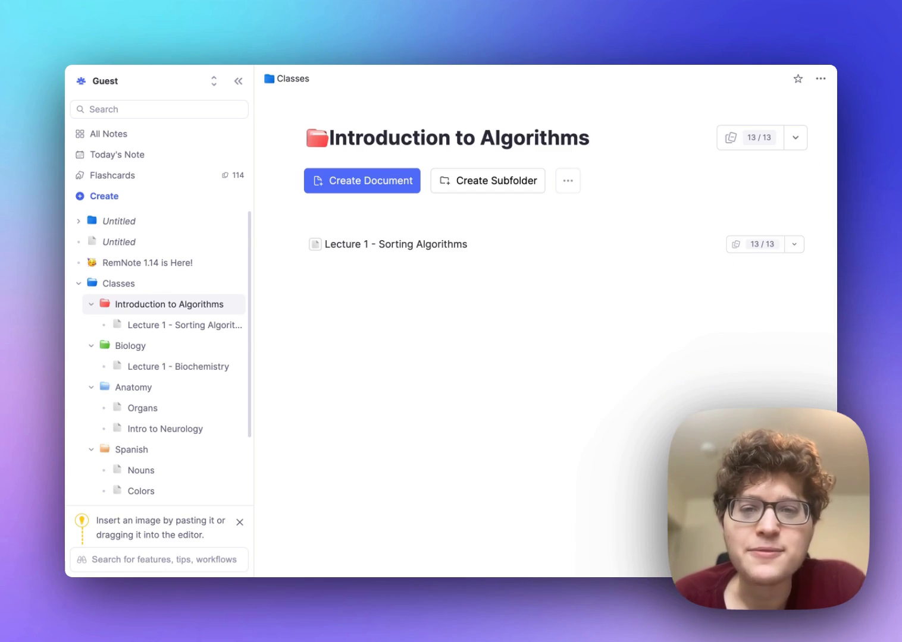